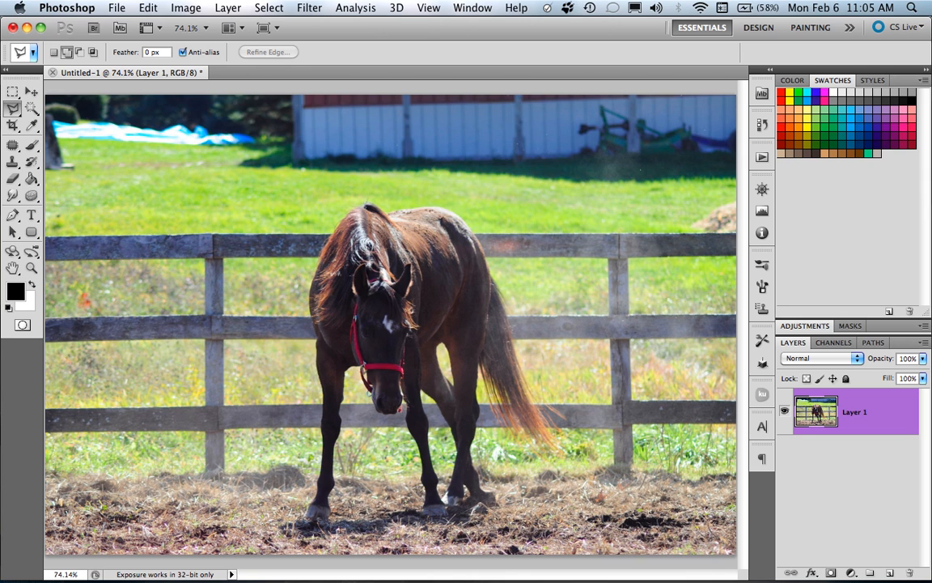
Step: Switch to the Move tool and duplicate Layer 1
key(v)
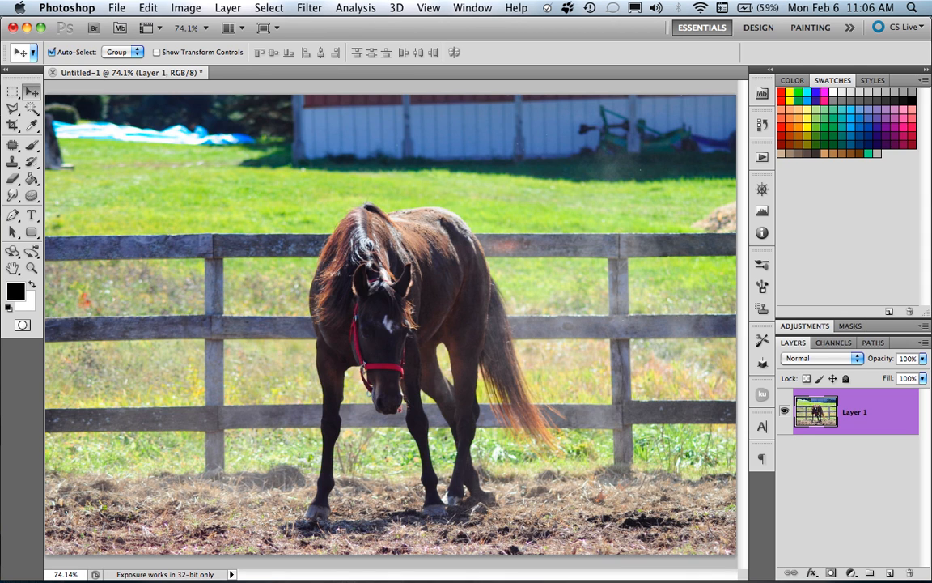
key(super+j)
key(Return)
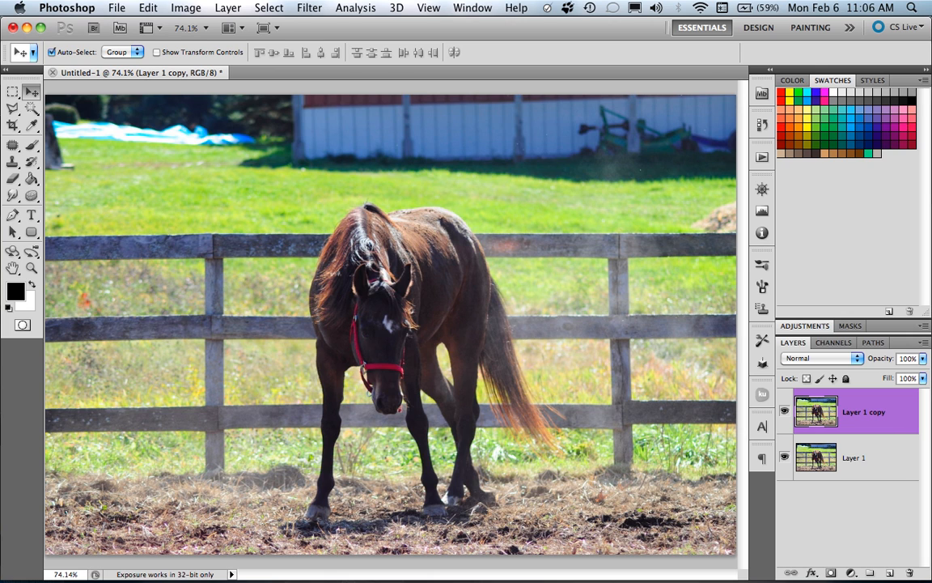
right_click(889, 414)
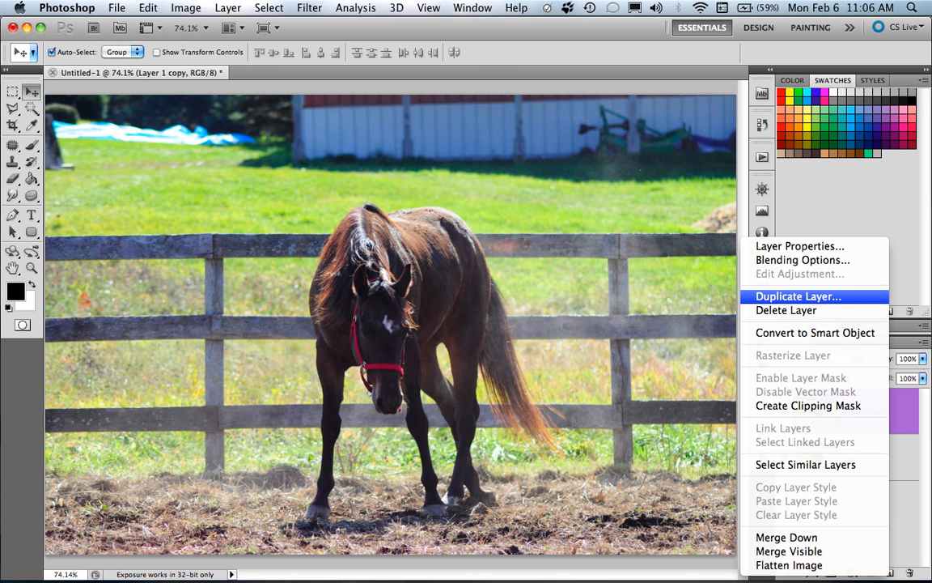
key(Escape)
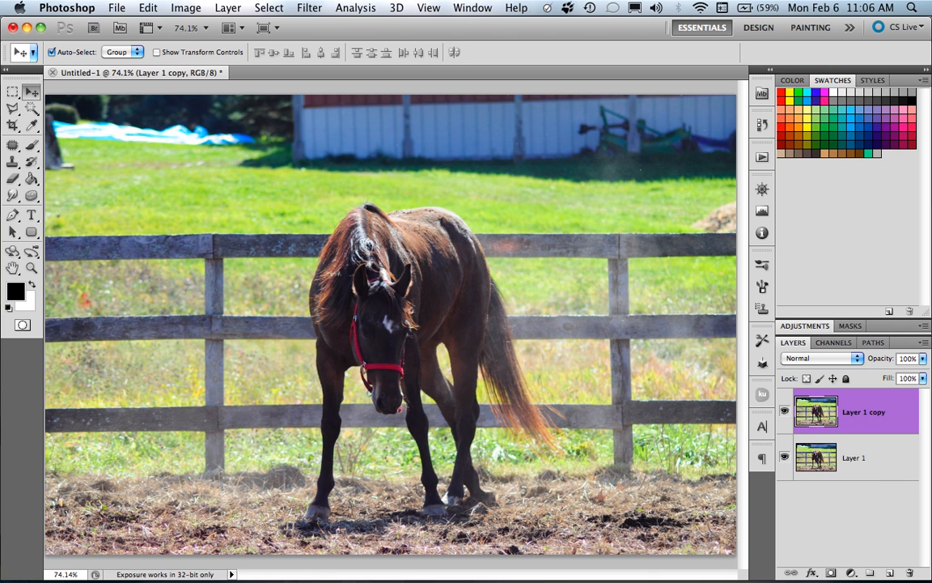
key(super+plus)
key(super+plus)
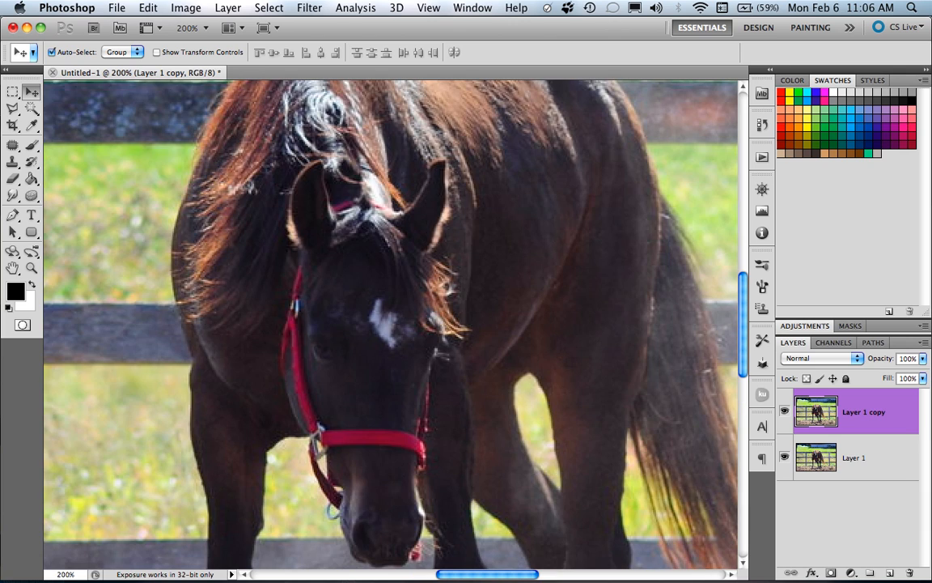
key(super+minus)
key(super+minus)
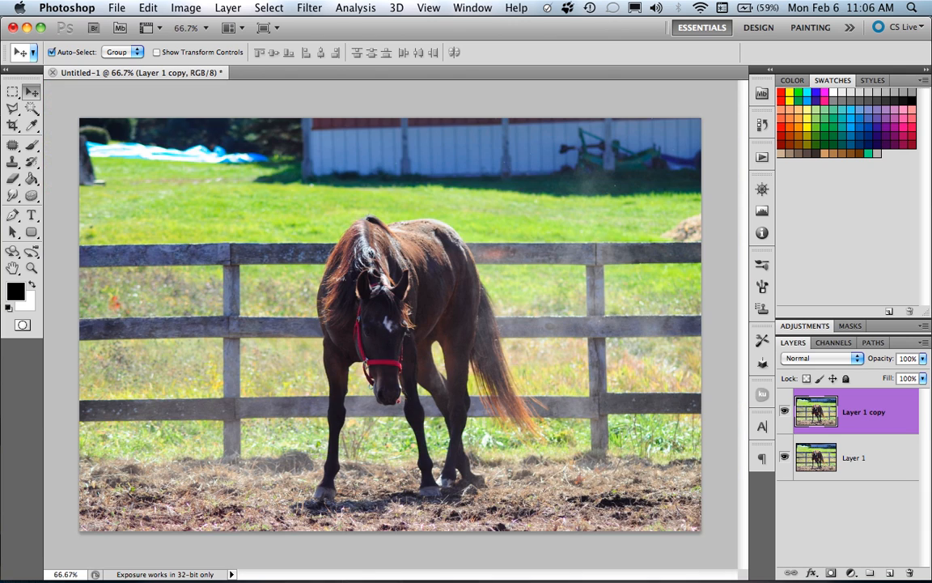
key(super+0)
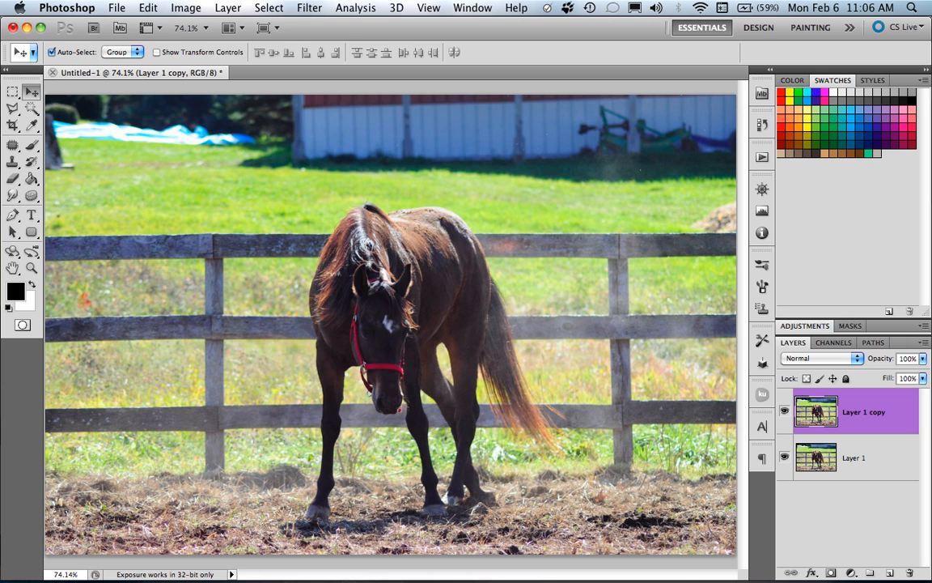
Step: Start a Shadows/Highlights adjustment on the duplicated layer and compare the photo with its preview off and on
click(186, 8)
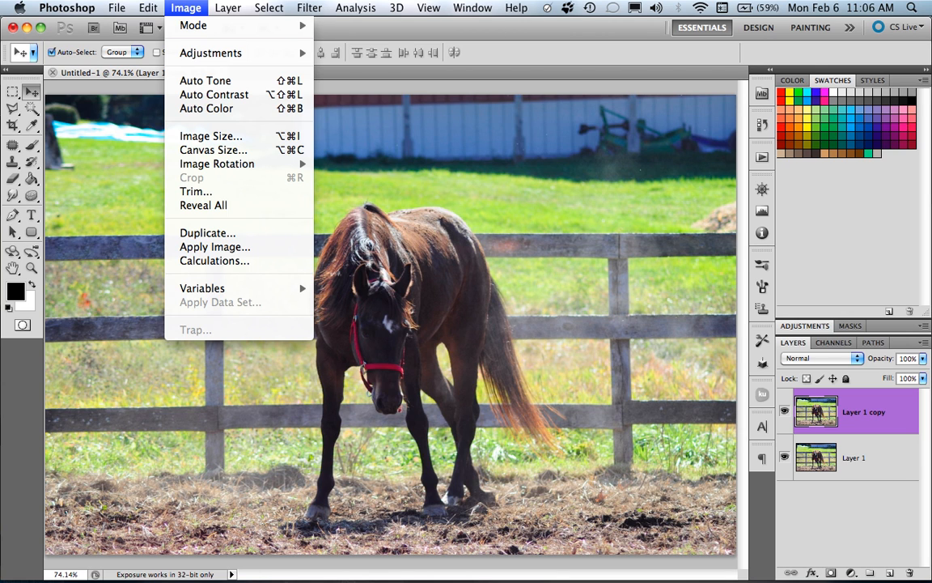
mouse_move(210, 53)
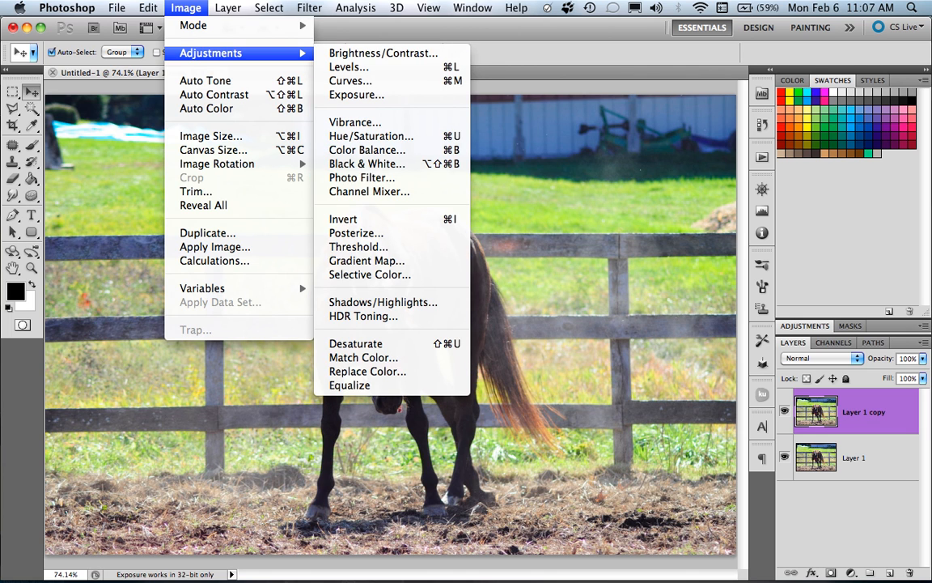
click(383, 302)
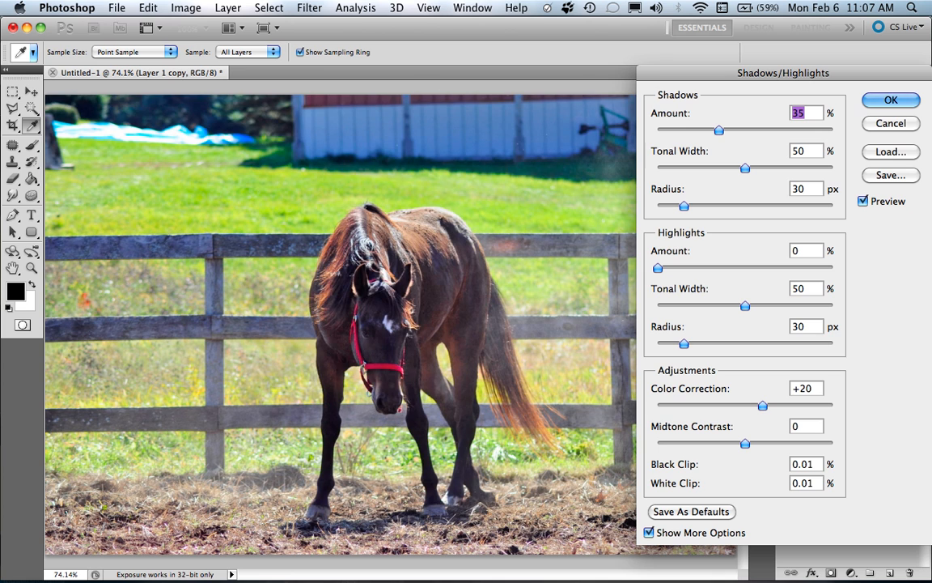
drag(783, 73, 742, 68)
click(822, 196)
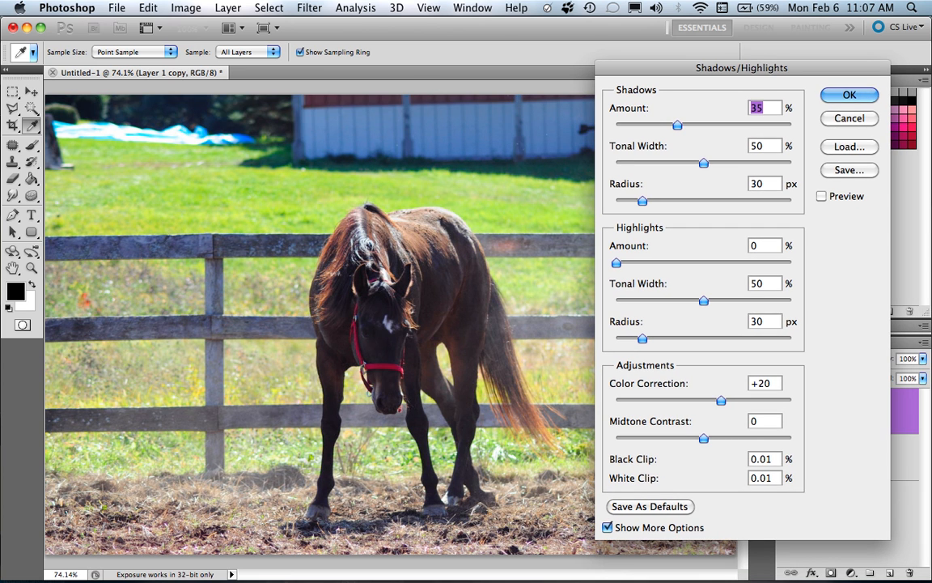
click(822, 196)
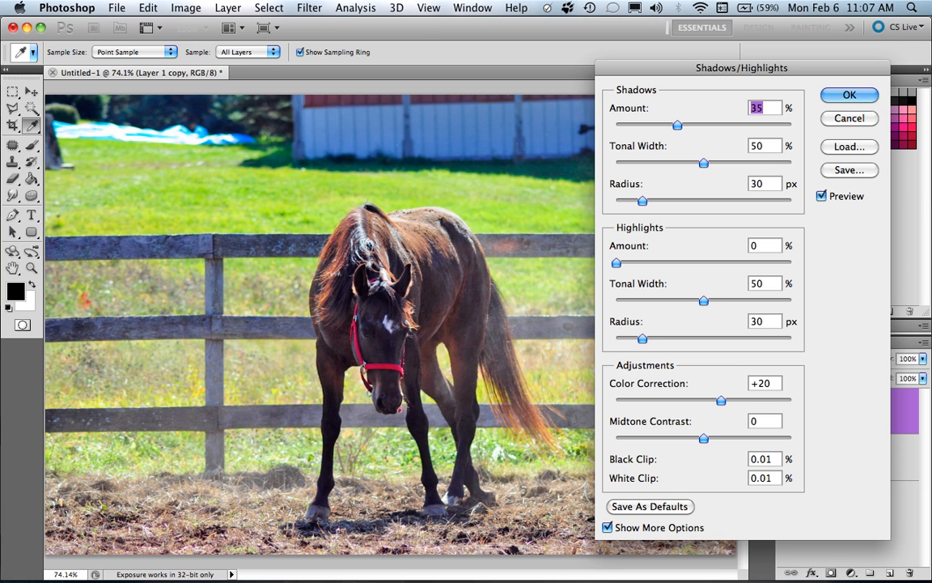
Step: Try a Shadows amount of 68% to brighten the dark areas of the horse
key(Up)
key(Up)
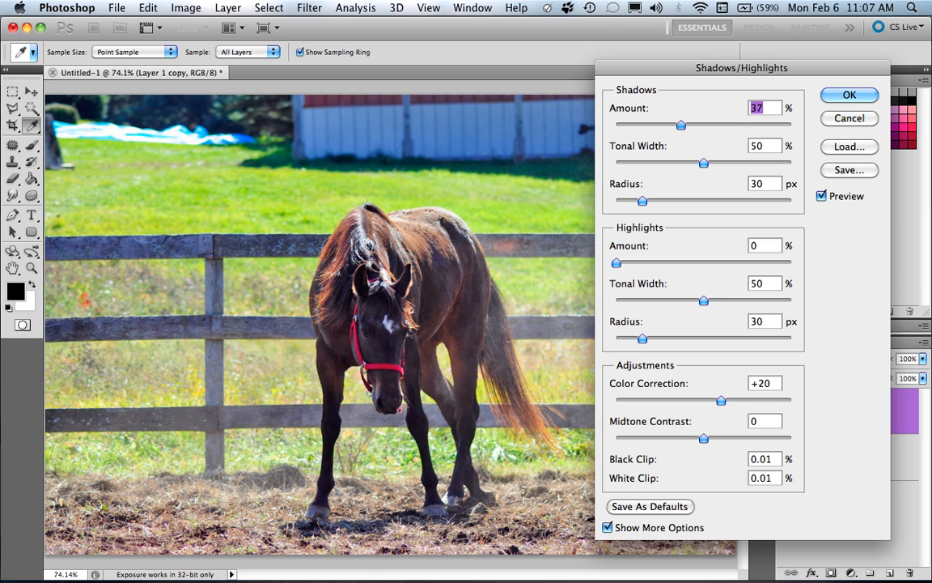
drag(681, 125, 734, 125)
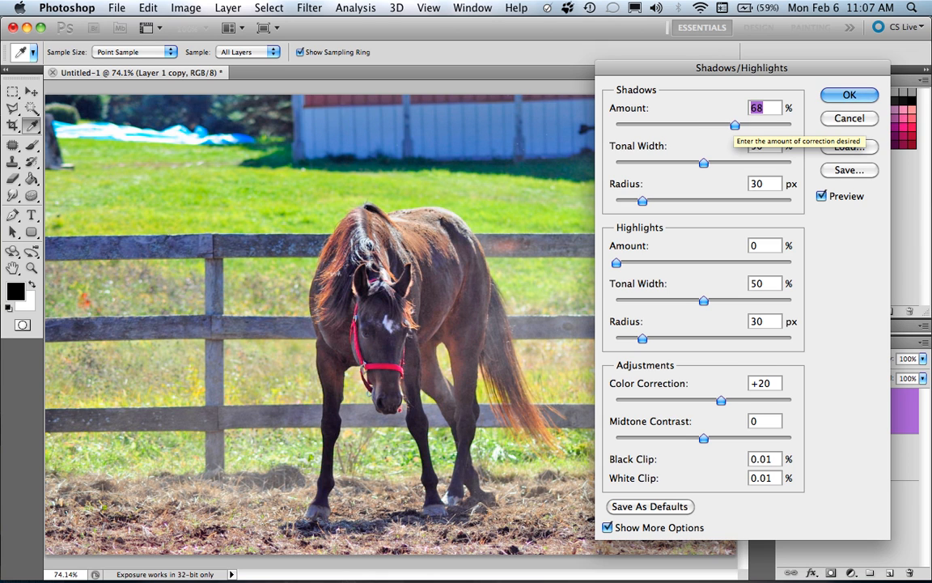
Step: Try lower Shadows amounts on the close-up of the horse, settling on 50%
key(super+plus)
key(super+plus)
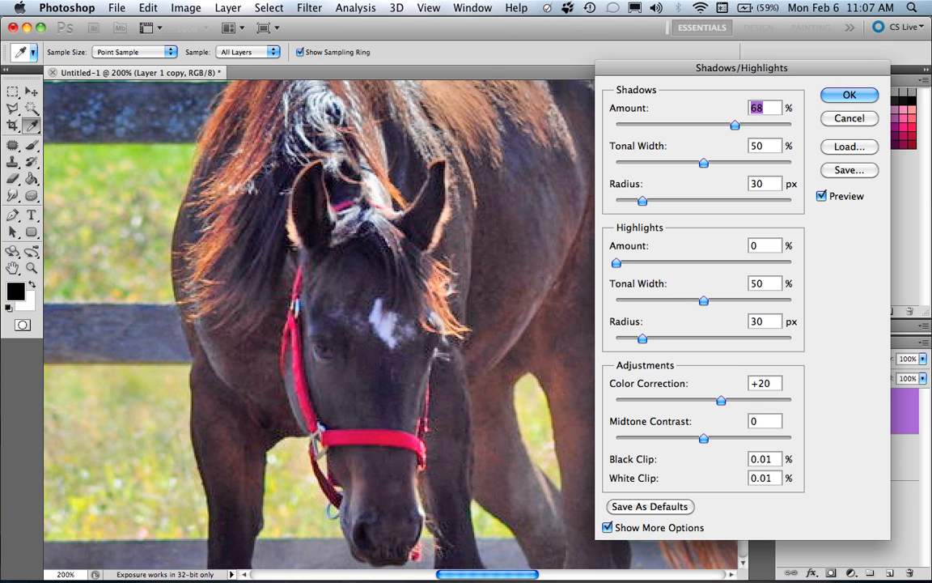
click(647, 125)
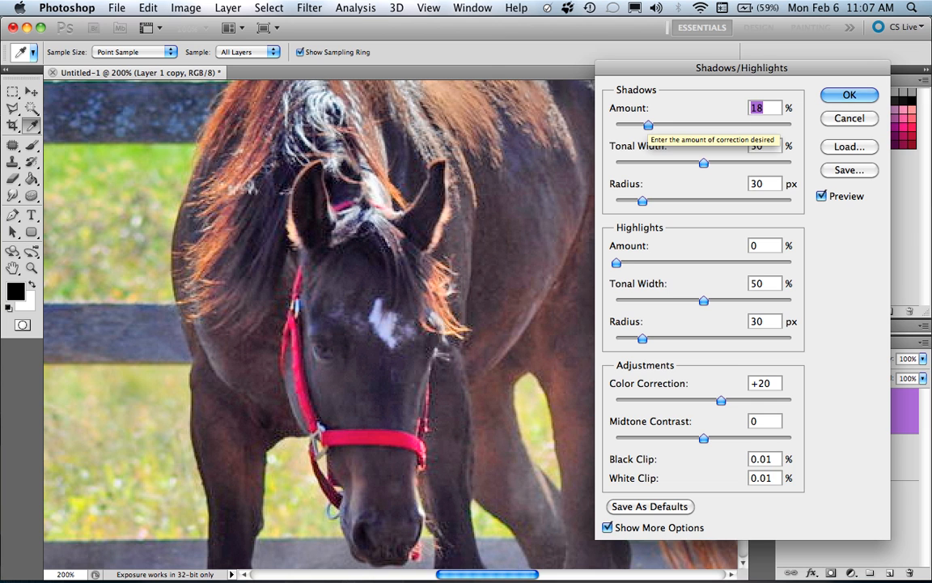
drag(648, 124, 685, 124)
key(Down)
key(Down)
key(Down)
key(Down)
key(Down)
key(Down)
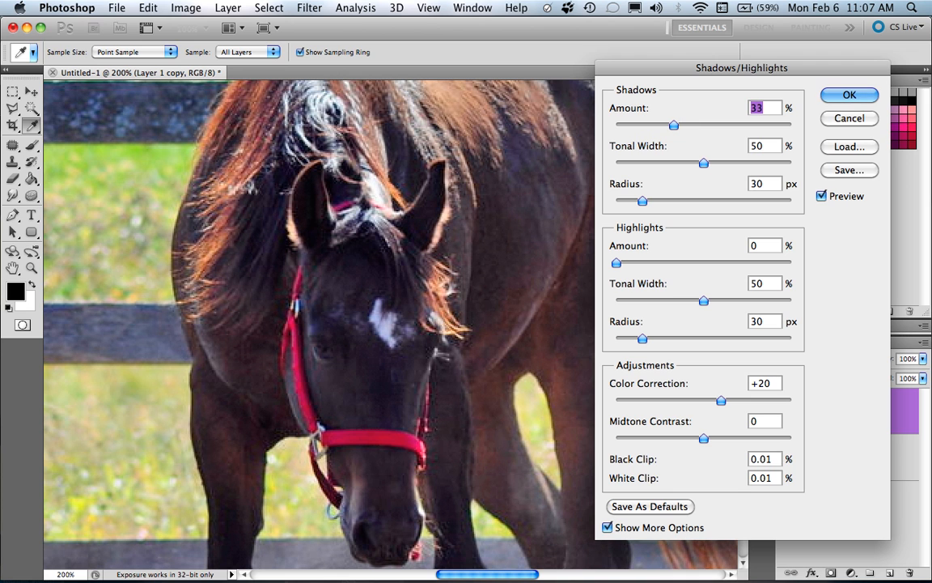
text(50)
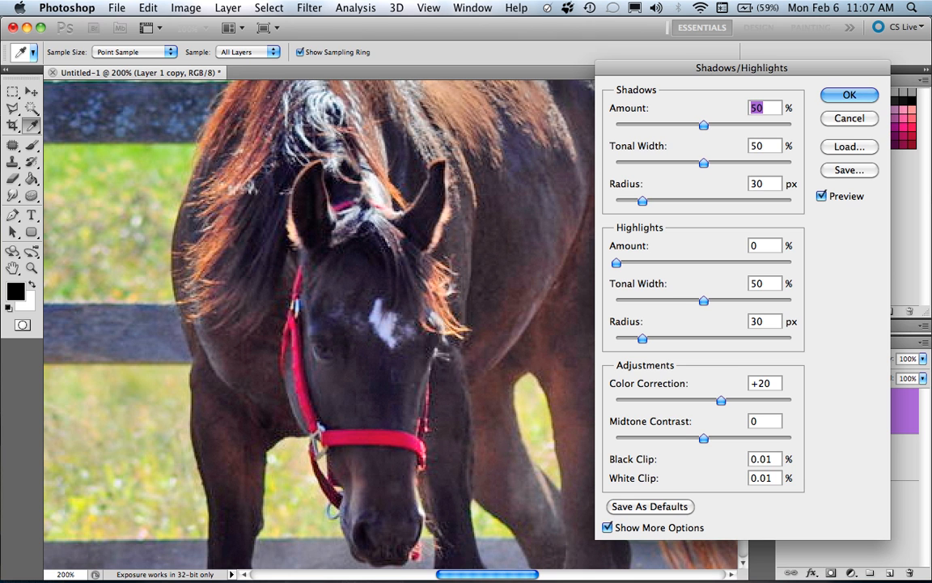
Step: Examine the brightened horse and its surroundings at several magnifications, from the whole photo to actual size
key(super+minus)
key(super+minus)
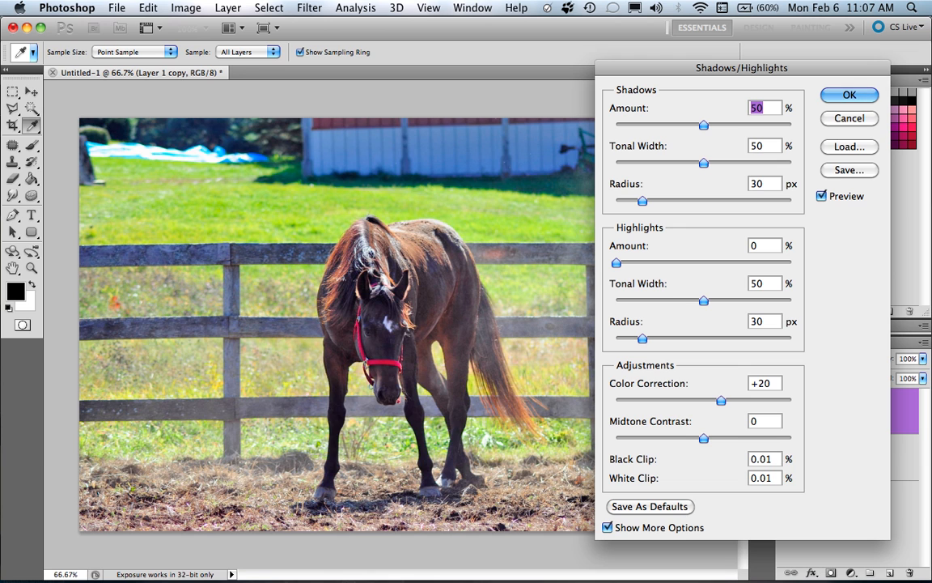
key(super+plus)
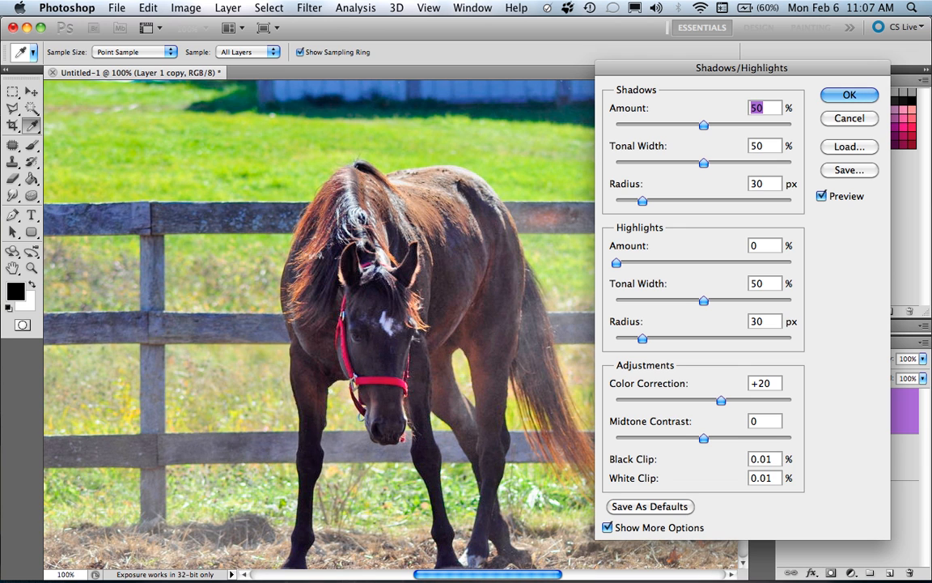
scroll(352, 307, down, 2)
scroll(352, 307, down, 2)
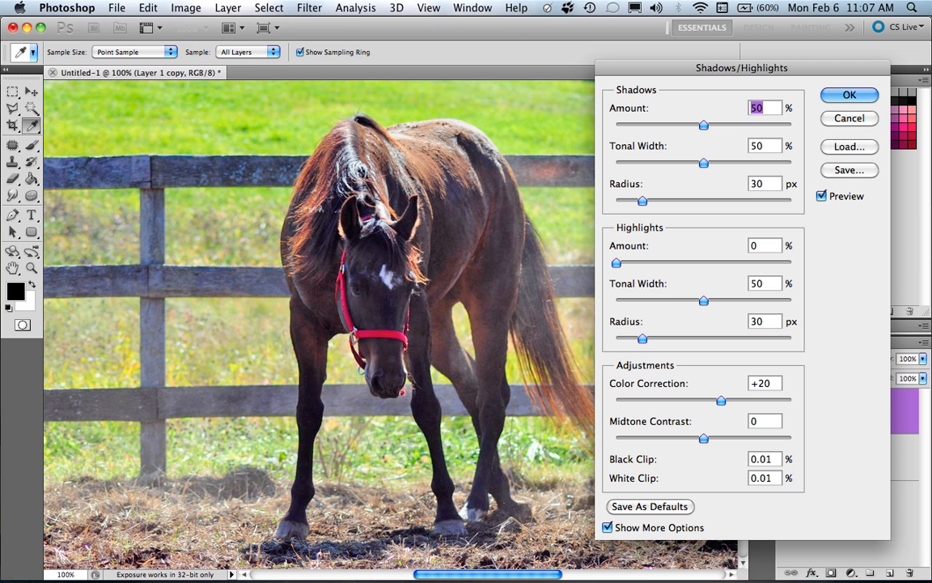
key(super+0)
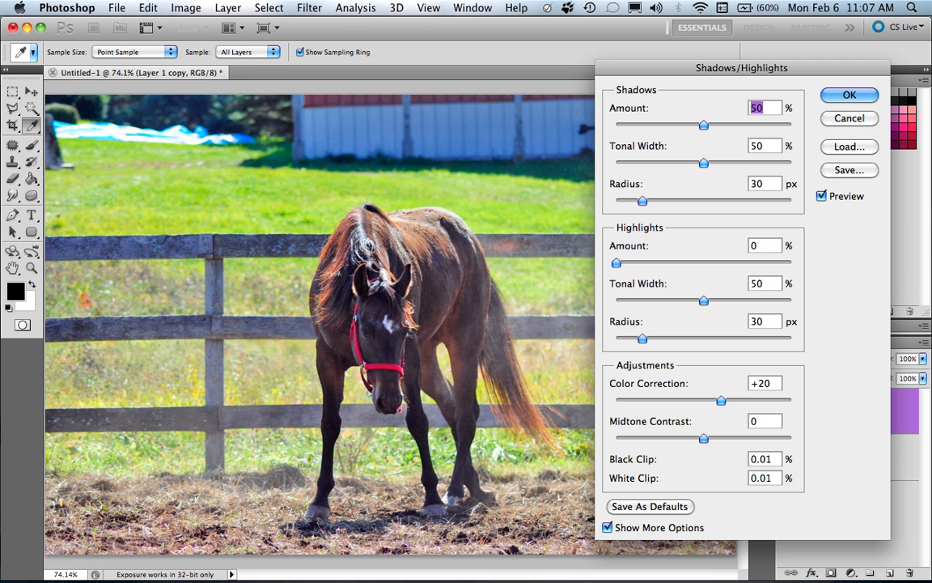
key(super+equal)
key(super+equal)
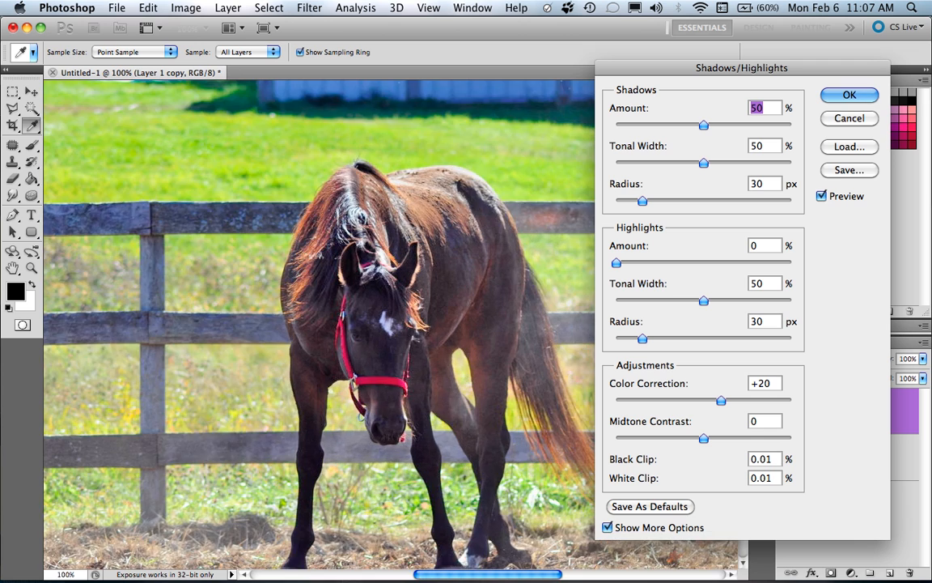
key(super+minus)
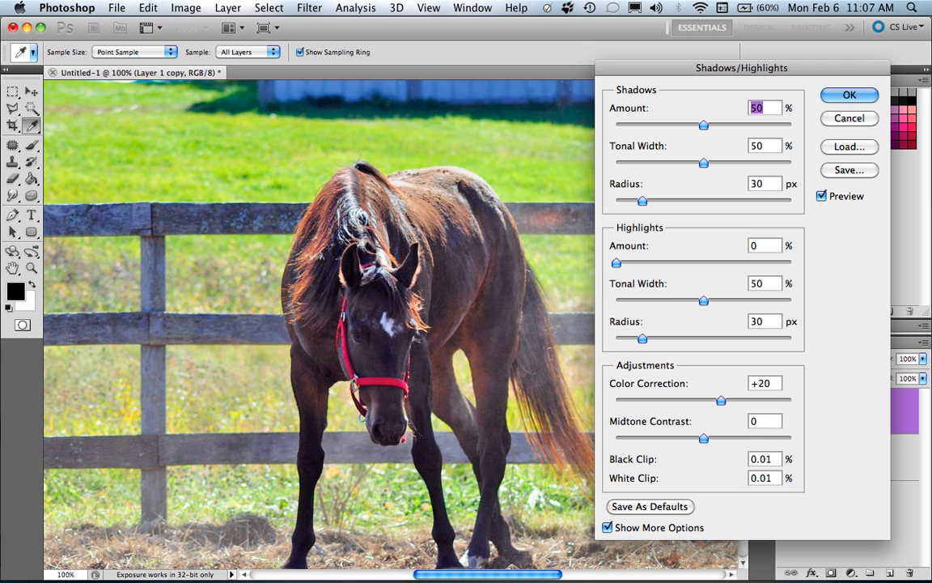
scroll(347, 323, down, 2)
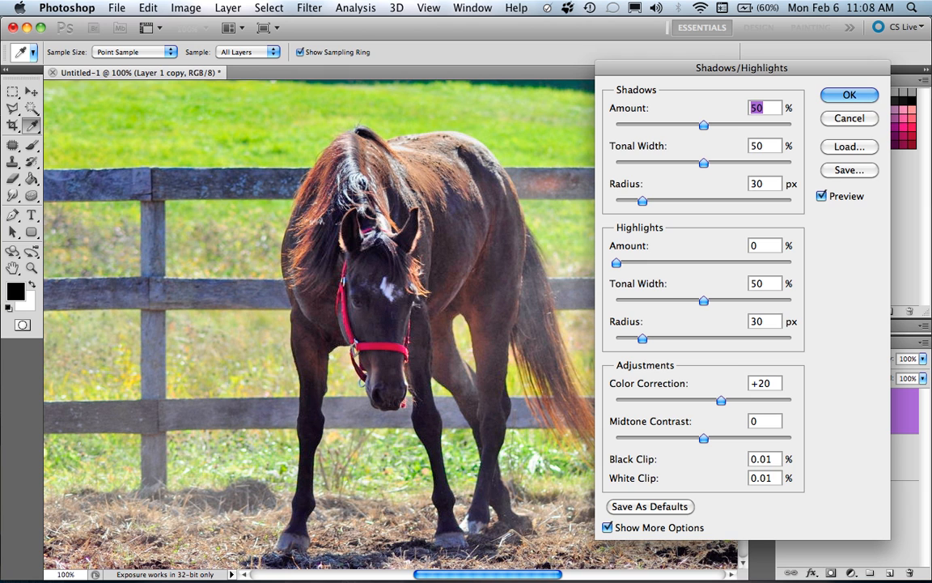
Step: Try a Highlights amount of 26%, and reduce it to 9%
drag(616, 263, 661, 263)
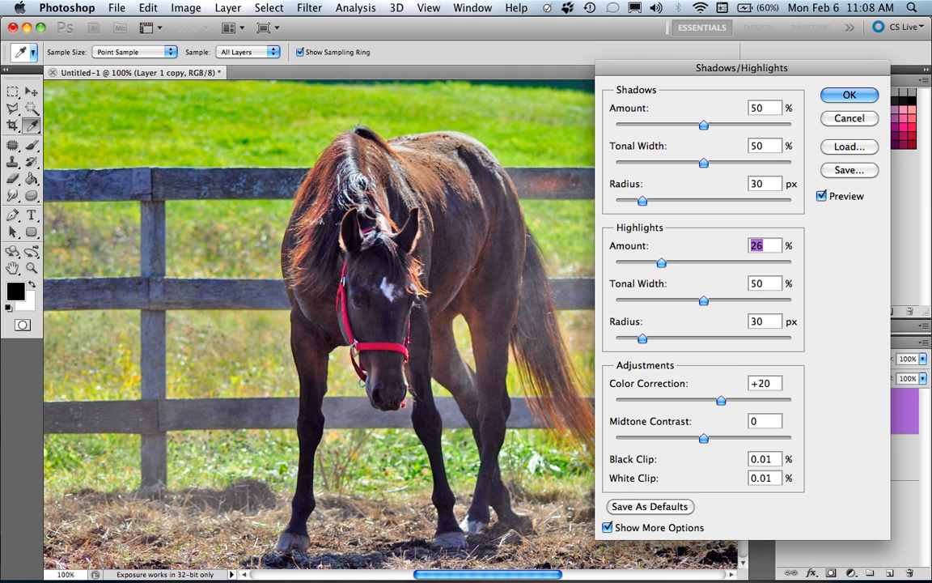
key(super+minus)
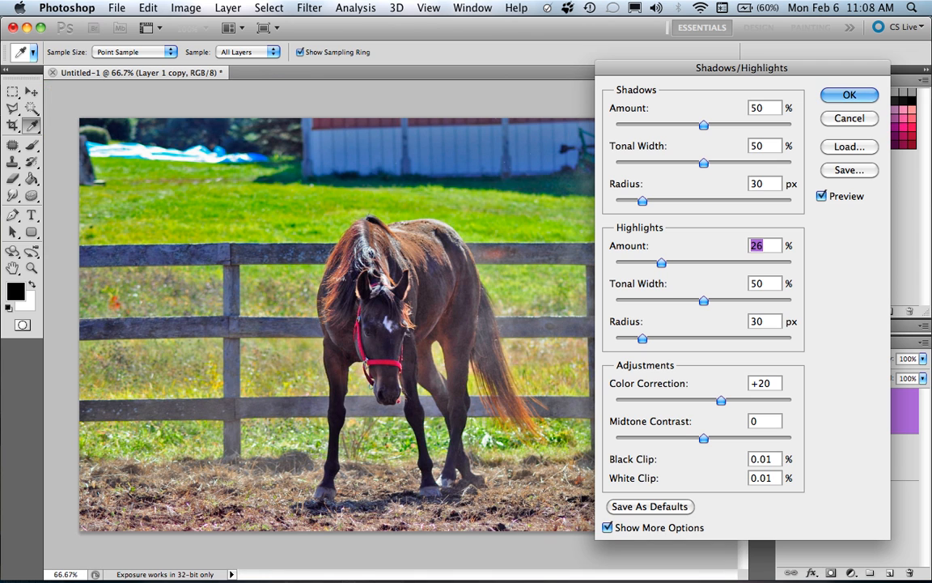
drag(661, 263, 639, 263)
key(Down)
key(Down)
key(Down)
key(Down)
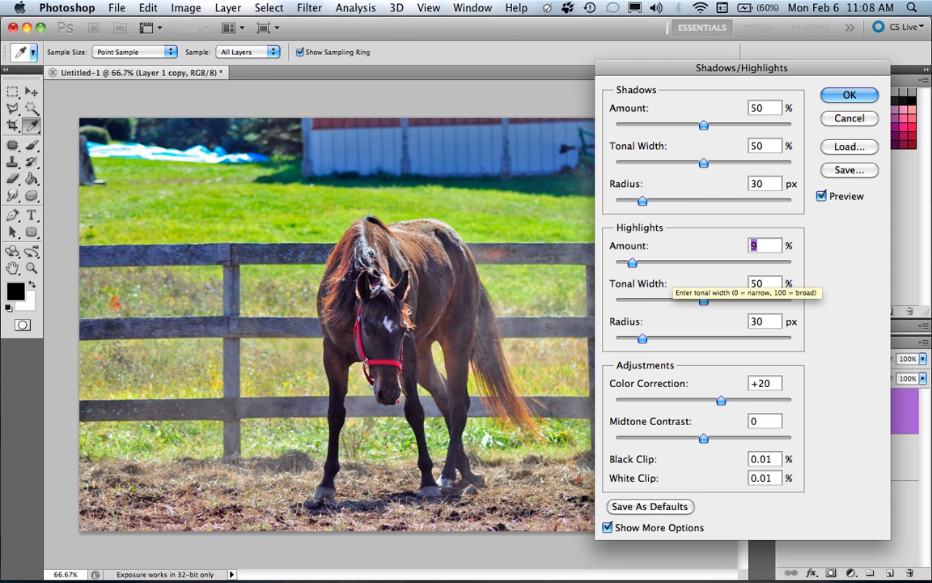
Step: Set the Shadows amount to 58%, and leave the Shadows/Highlights adjustment after toggling its additional options off and on
drag(704, 125, 717, 124)
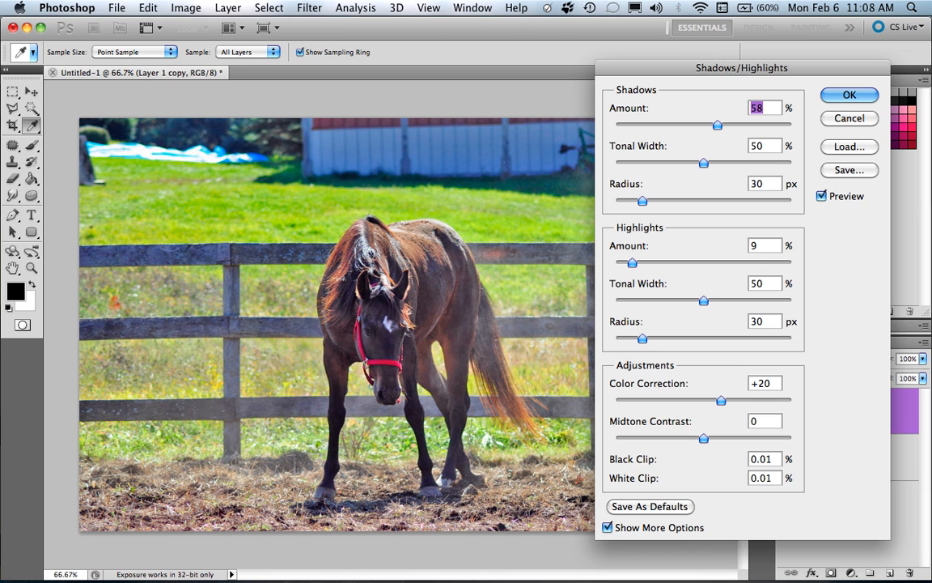
click(608, 527)
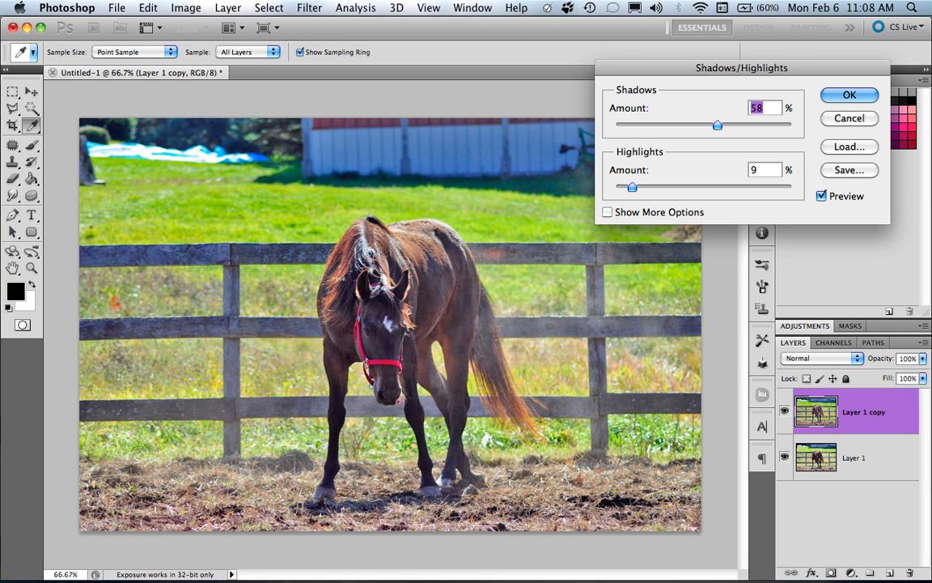
click(608, 212)
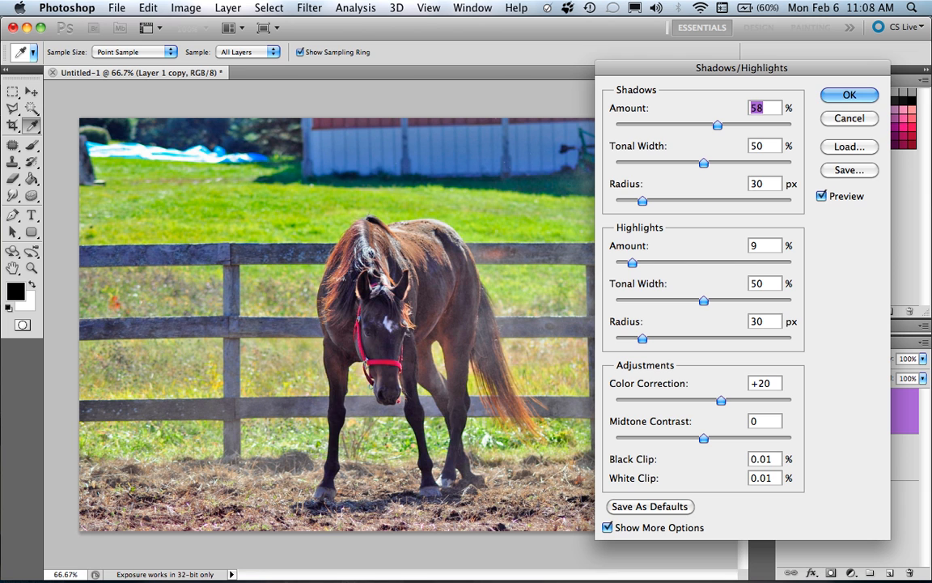
key(Return)
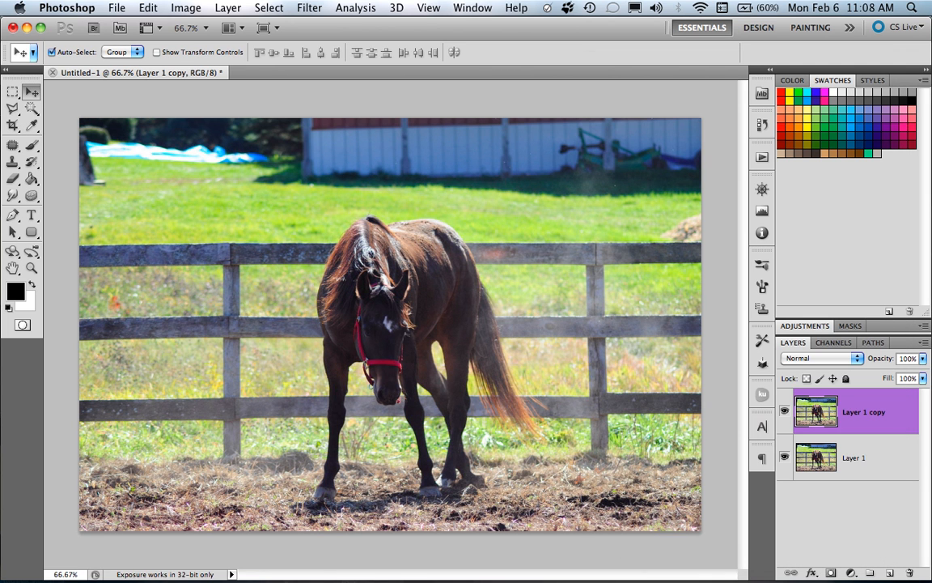
Step: Apply the Auto Tone, Auto Contrast and Auto Color corrections to the duplicate layer of the horse photo
click(186, 7)
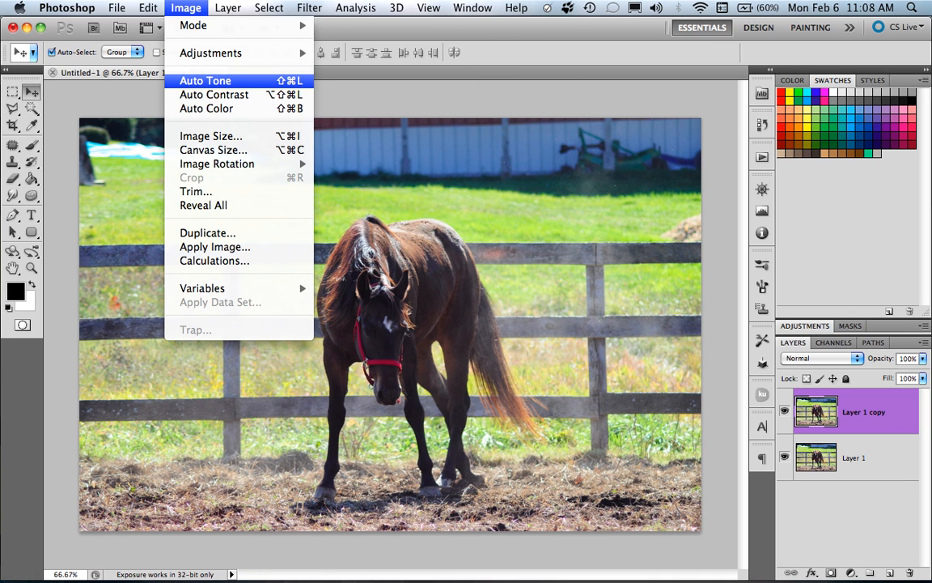
click(205, 80)
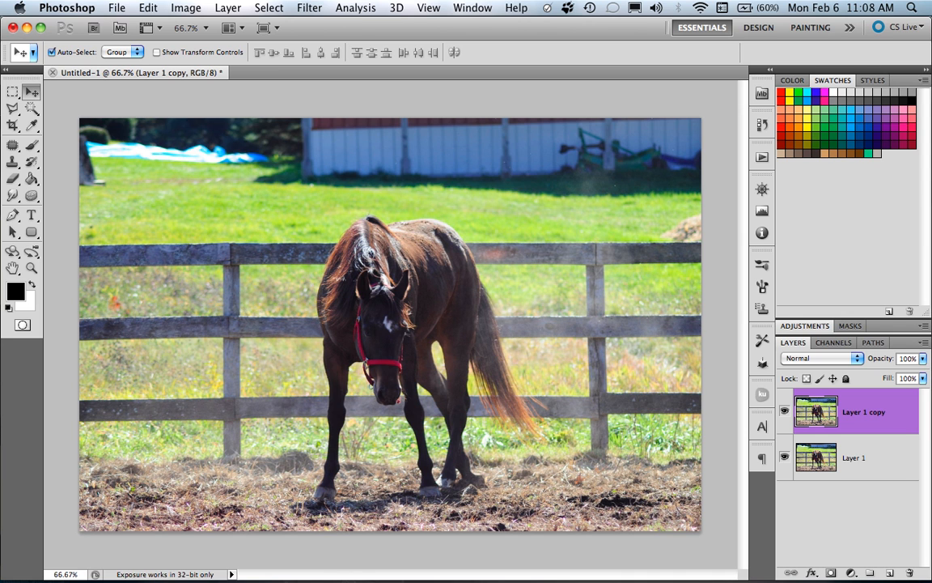
click(186, 8)
click(213, 94)
click(185, 8)
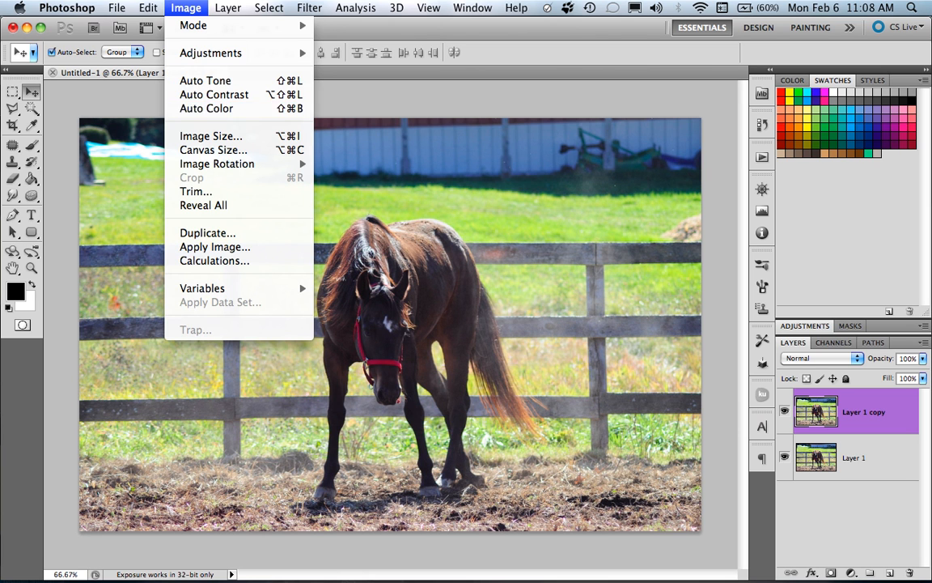
click(207, 108)
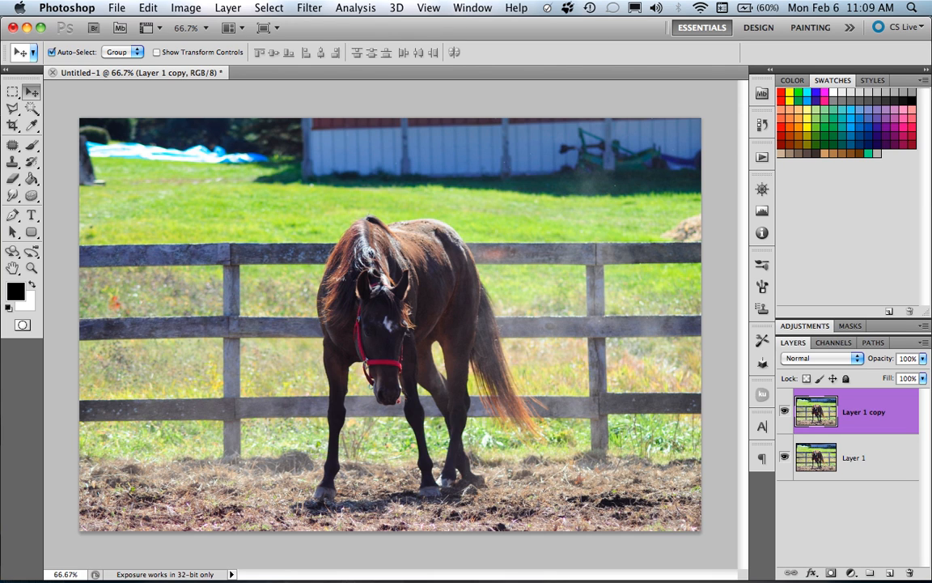
Step: Try a Brightness of 134 and a Contrast of -32 on the duplicate layer, and cancel the Brightness/Contrast adjustment
click(185, 7)
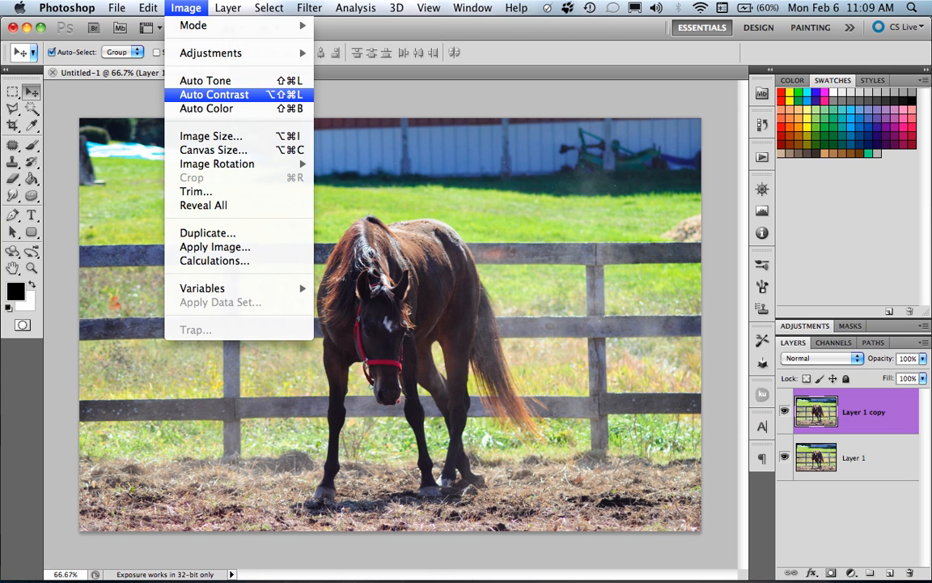
mouse_move(235, 52)
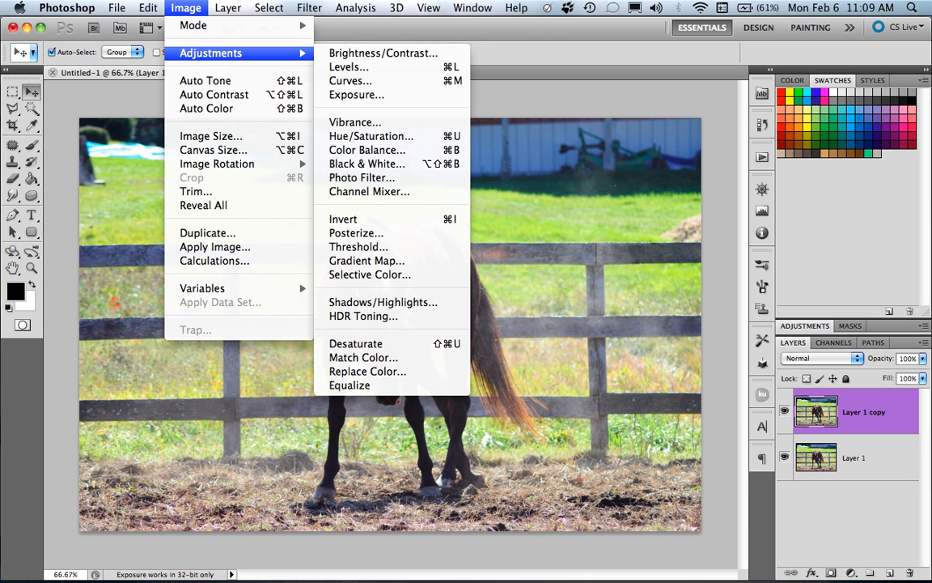
click(383, 53)
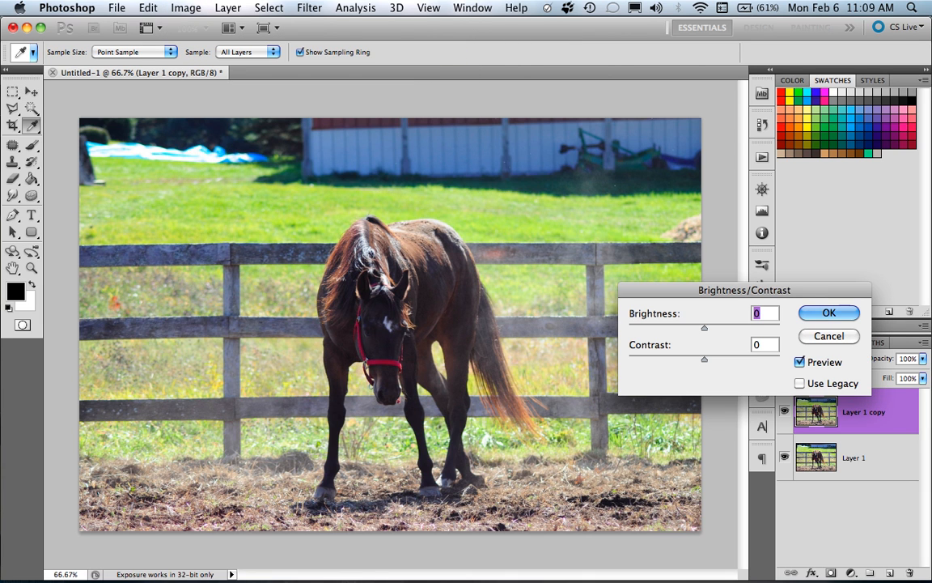
drag(703, 328, 771, 327)
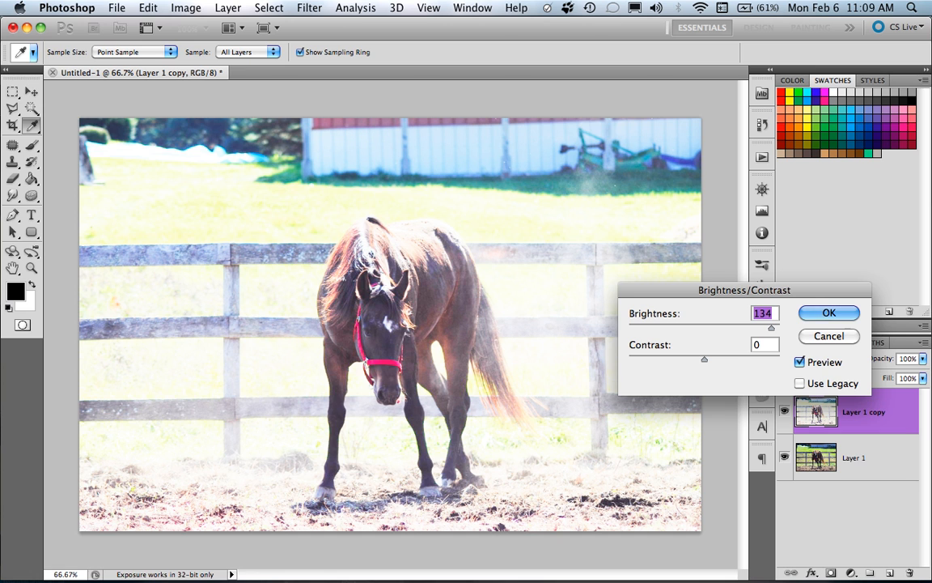
drag(704, 360, 657, 359)
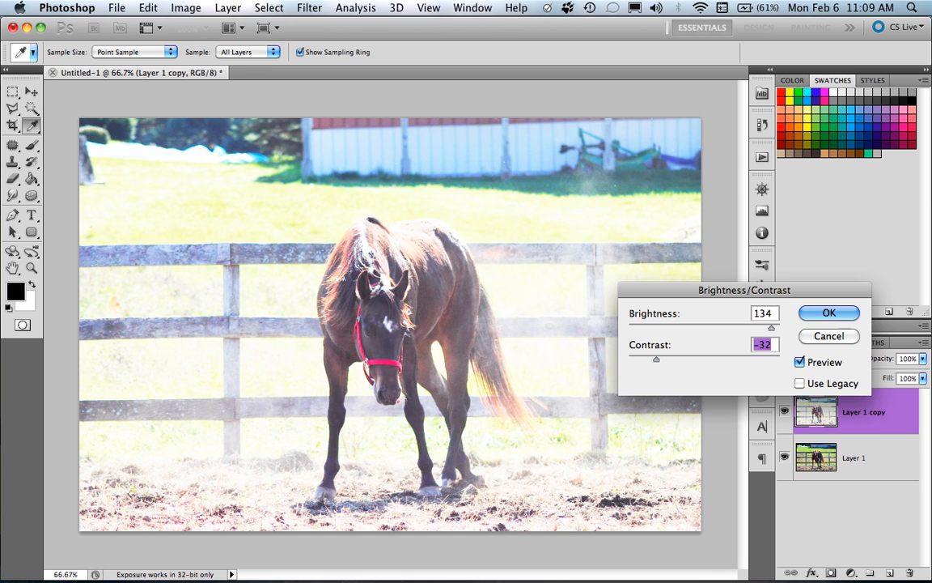
key(Escape)
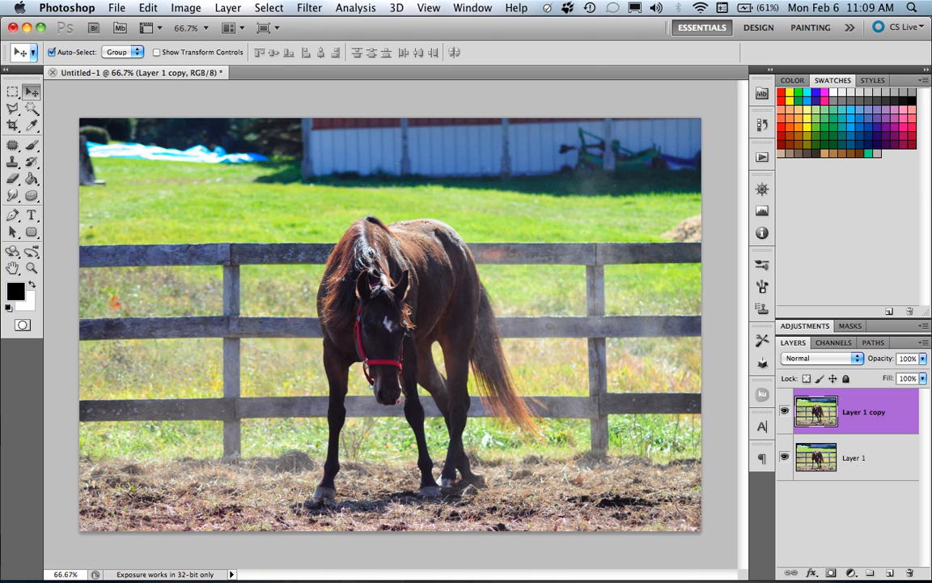
Step: Try a slightly higher Exposure and a slightly lower Offset on the duplicate layer, and cancel the Exposure adjustment
click(185, 7)
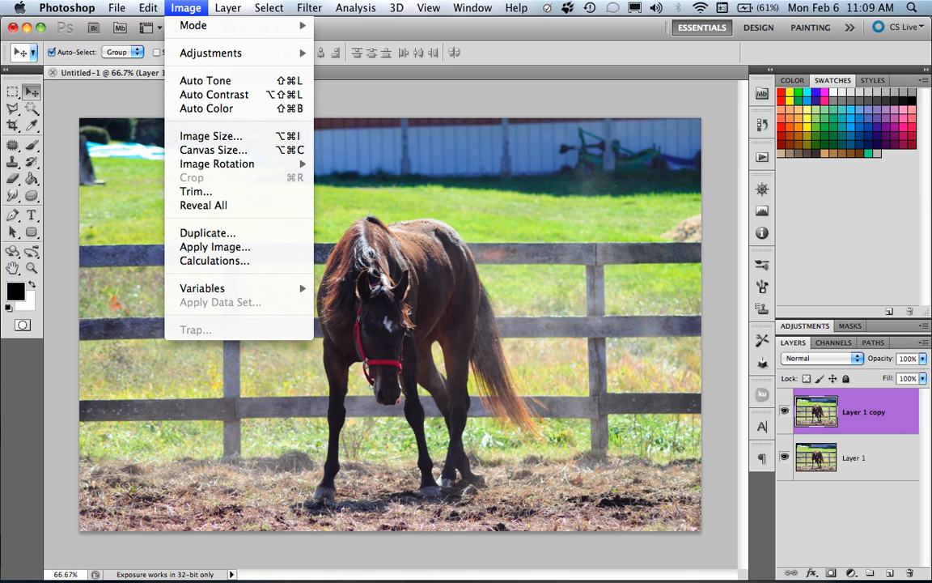
mouse_move(211, 52)
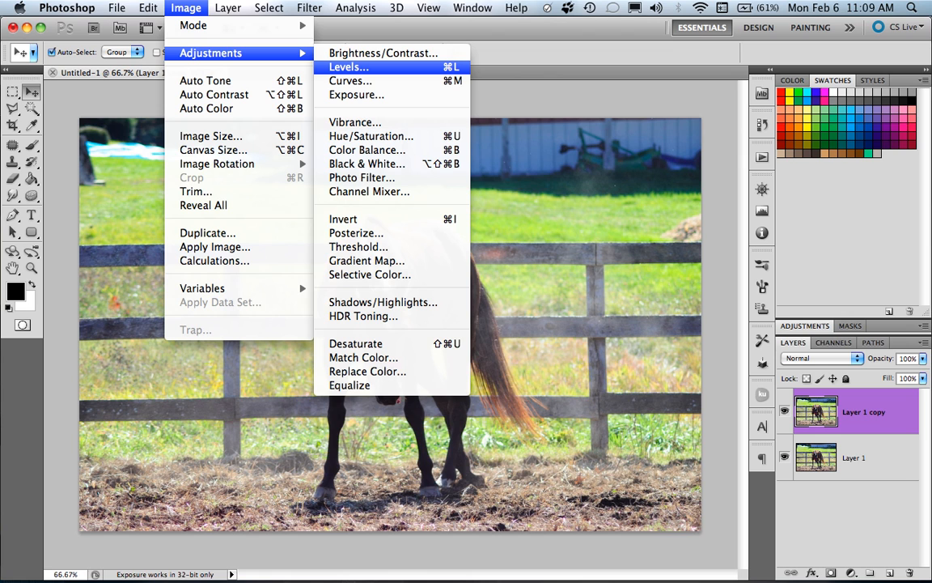
key(Down)
key(Down)
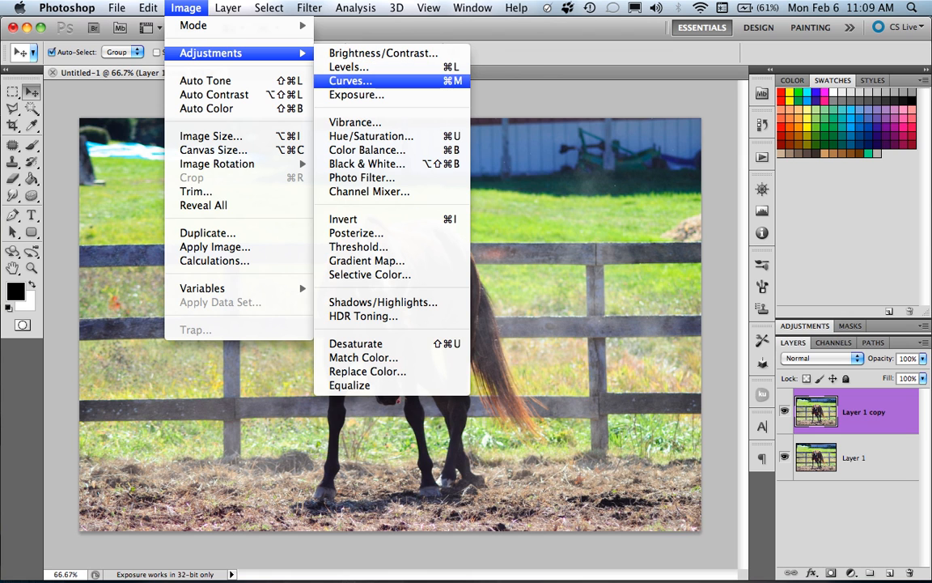
key(Return)
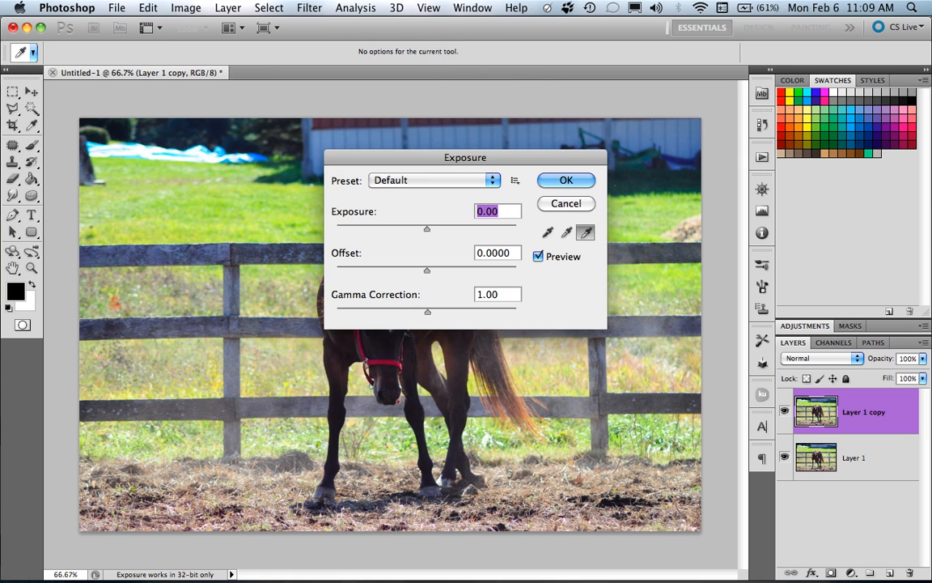
drag(502, 157, 693, 151)
mouse_move(618, 222)
mouse_down()
mouse_move(641, 223)
mouse_move(587, 223)
mouse_move(627, 223)
mouse_up()
mouse_move(619, 265)
mouse_down()
mouse_move(634, 265)
mouse_move(610, 265)
mouse_up()
key(Escape)
Step: Start the HDR Toning adjustment on the photo and agree to flatten the document
click(185, 8)
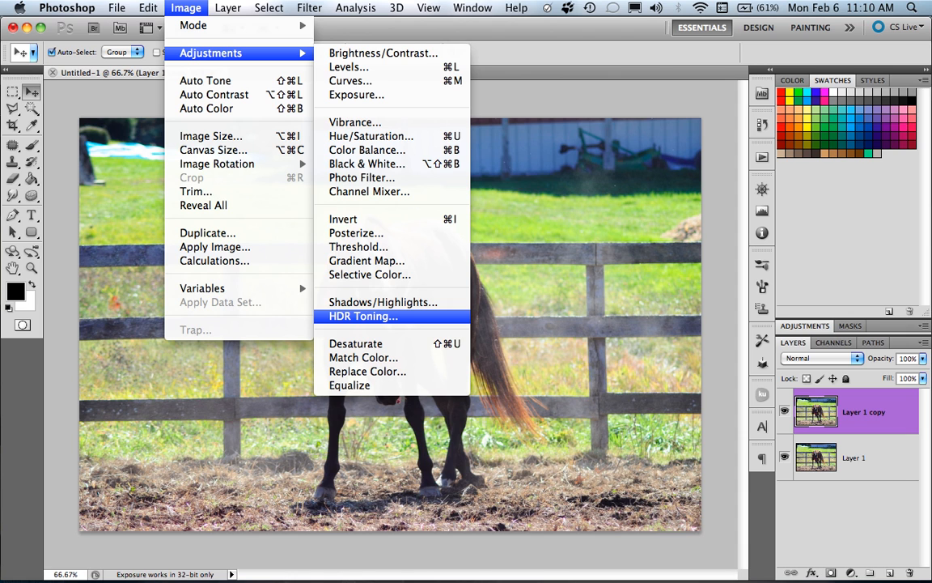
click(364, 316)
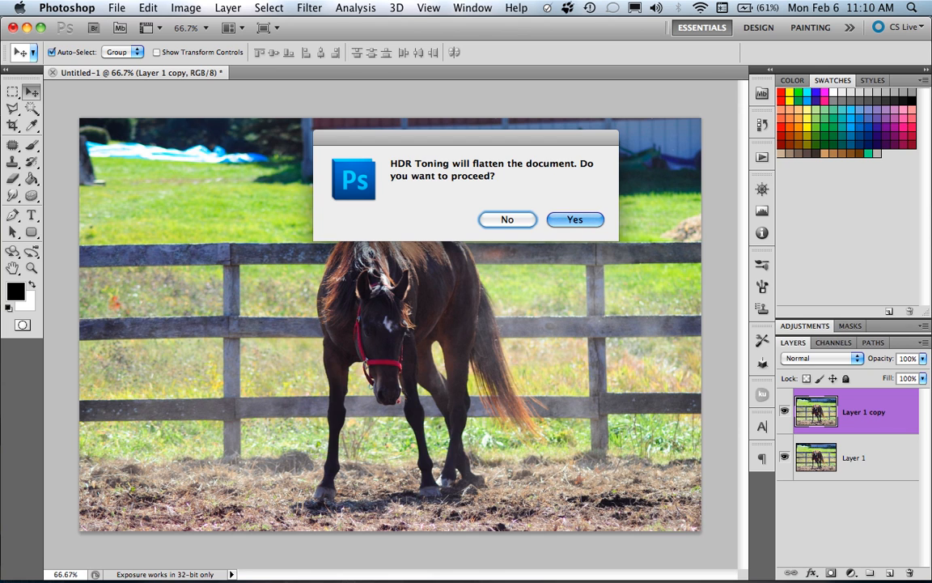
drag(466, 138, 602, 111)
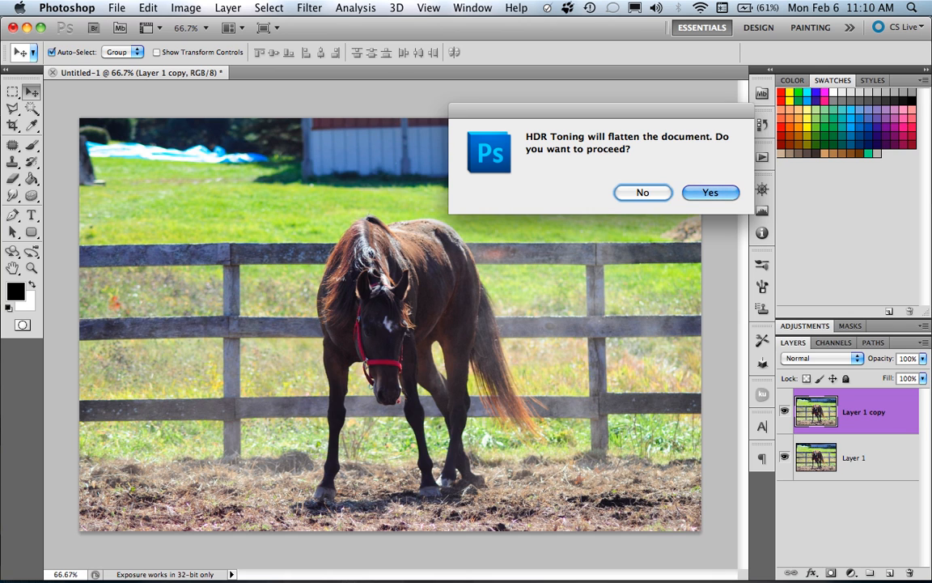
key(Return)
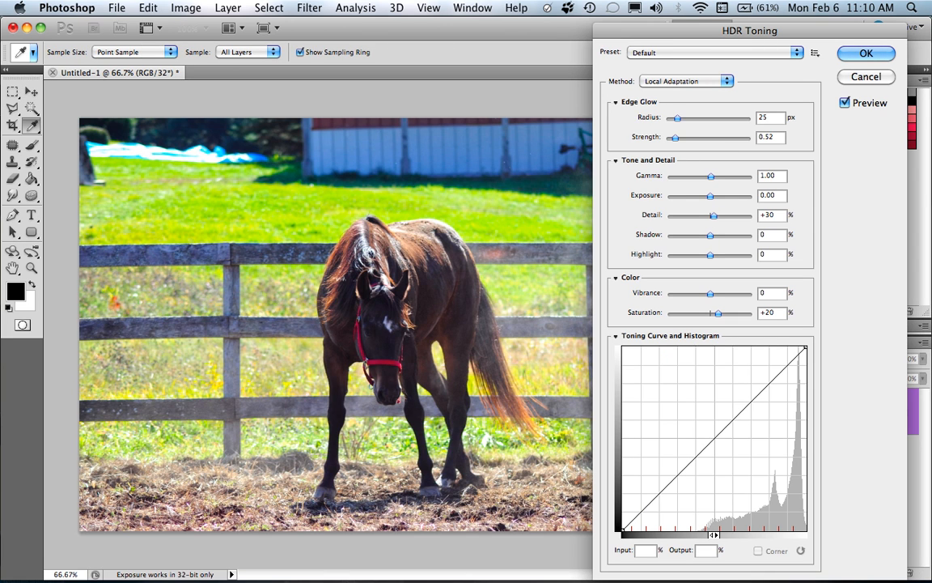
Step: Try the Surrealistic high contrast preset for the HDR Toning, and return to the Default preset
click(715, 53)
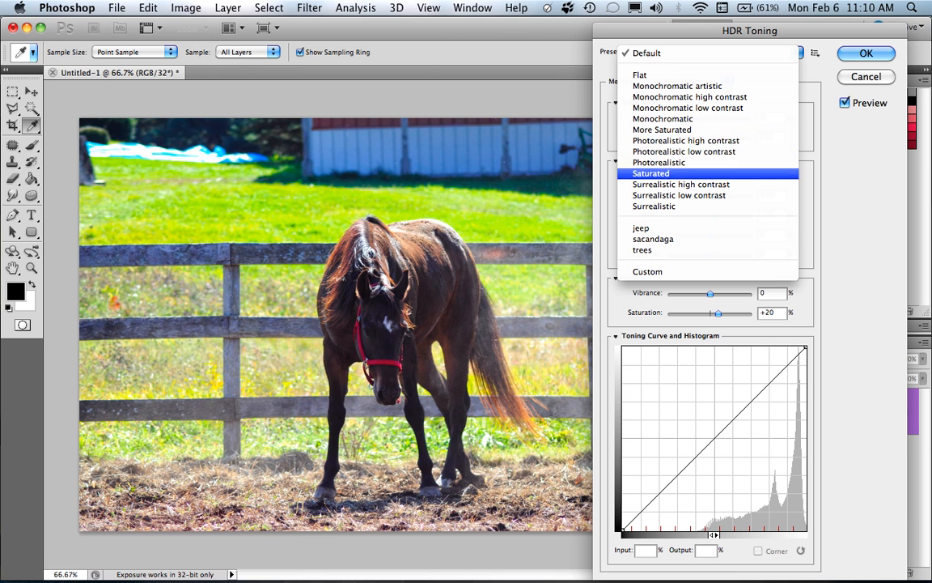
click(681, 184)
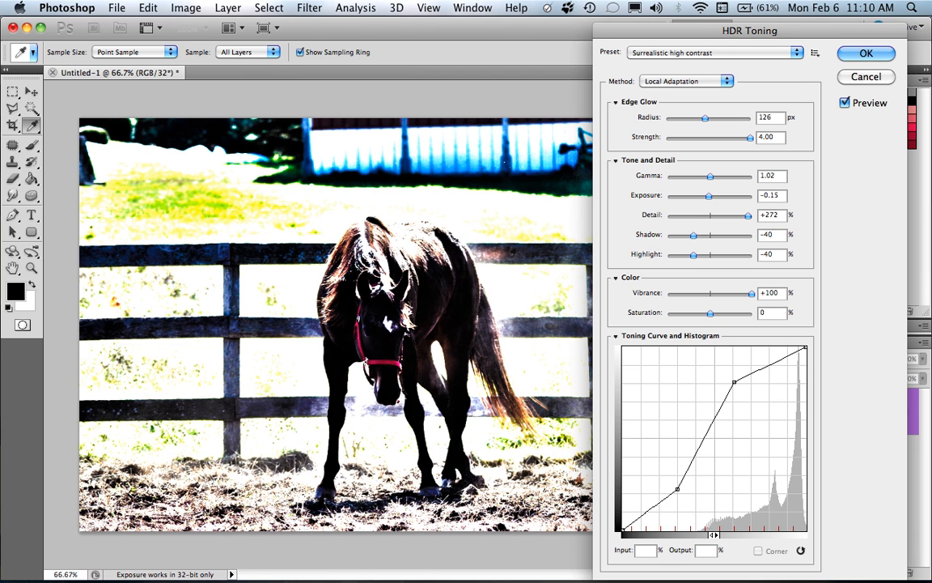
click(712, 52)
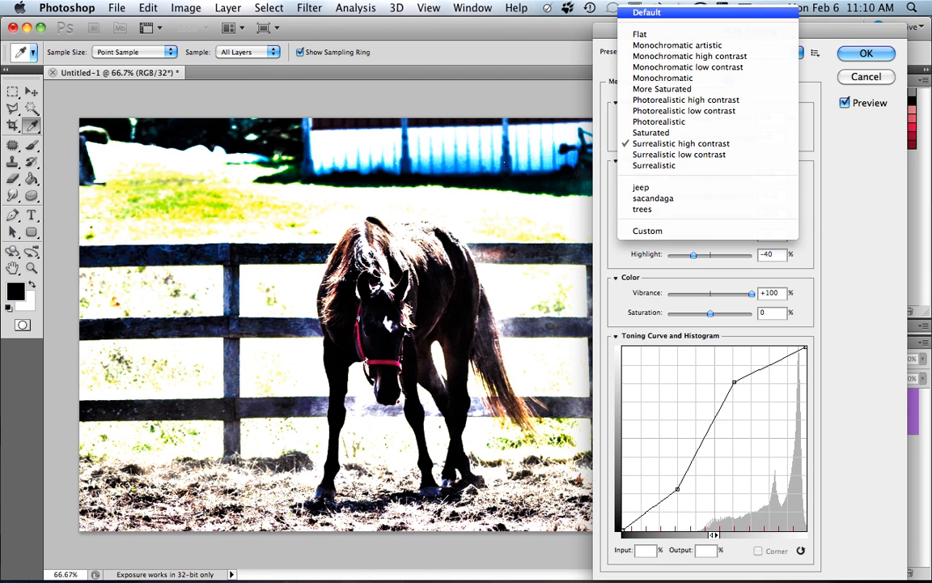
click(647, 12)
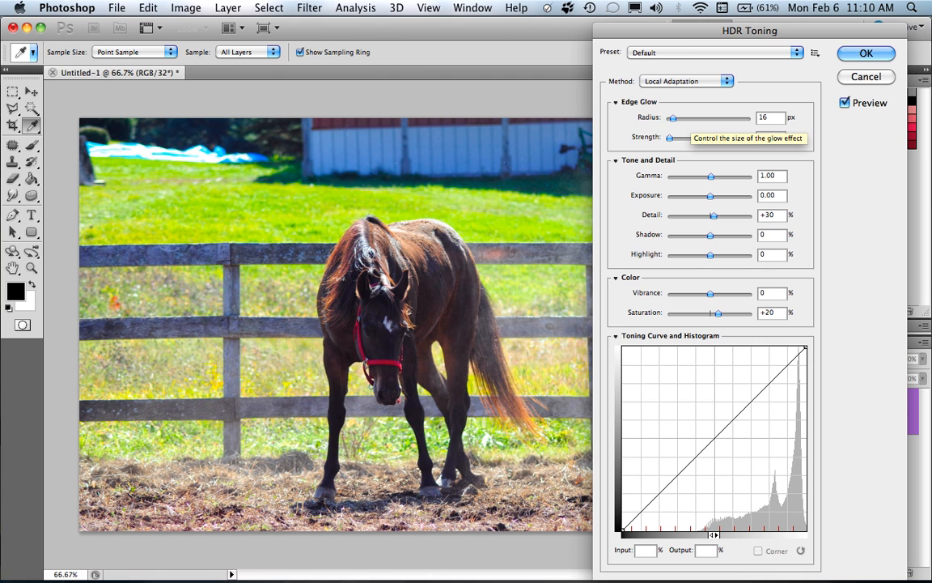
Step: Set the Edge Glow Radius to 278 px and the Detail to +300% in the HDR Toning
drag(673, 119, 693, 119)
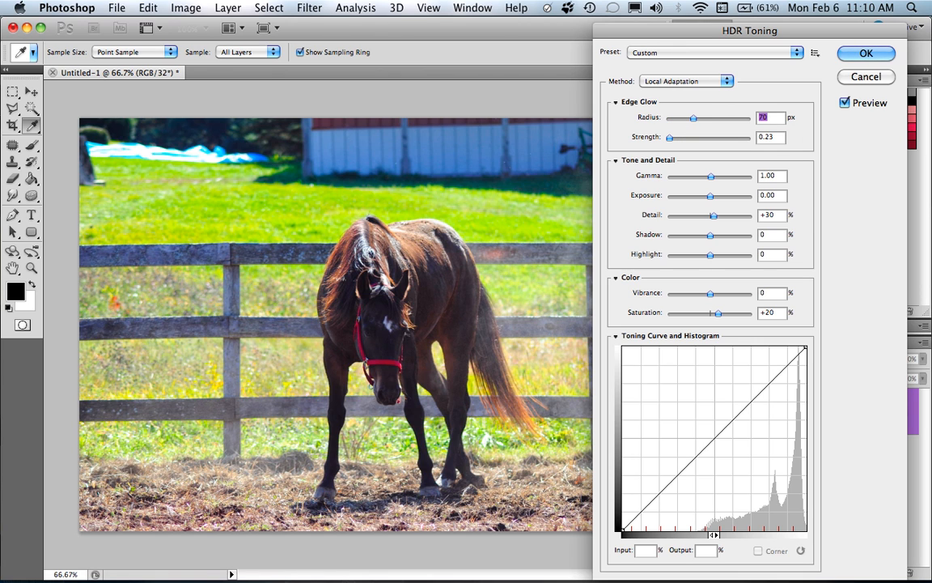
drag(693, 119, 736, 119)
drag(714, 216, 752, 216)
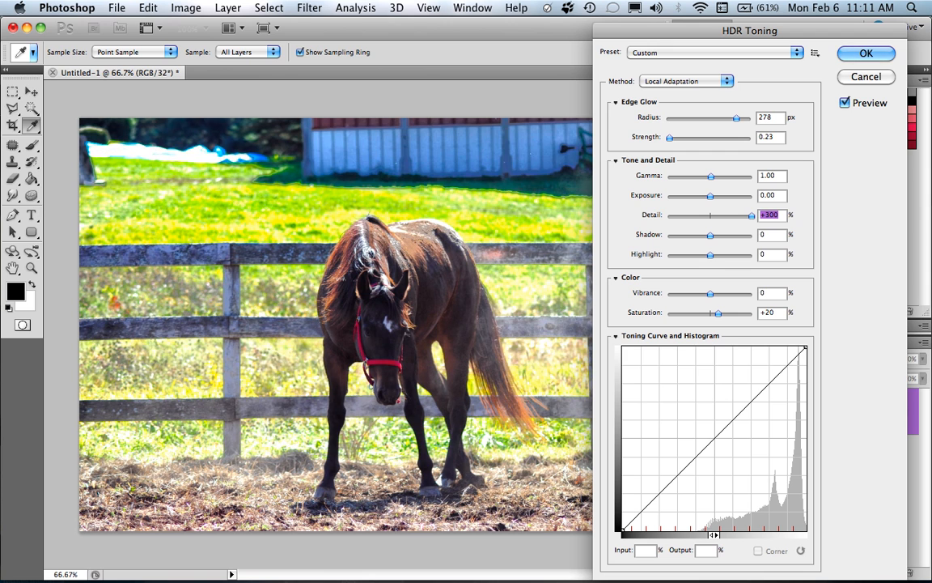
Step: Raise the HDR Toning Shadow value to +53% while checking the horse up close, and apply the toning to the whole photo
key(super+plus)
key(super+plus)
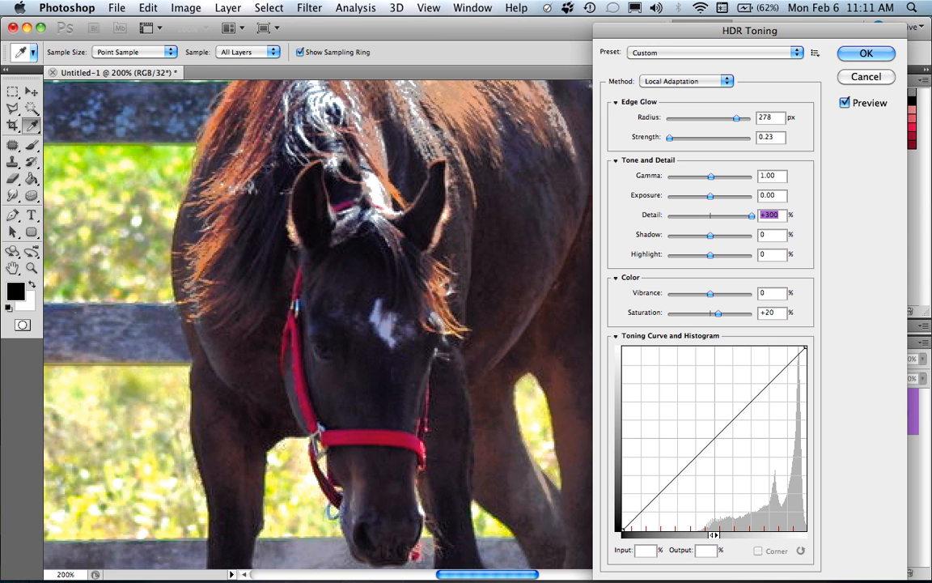
drag(711, 236, 732, 236)
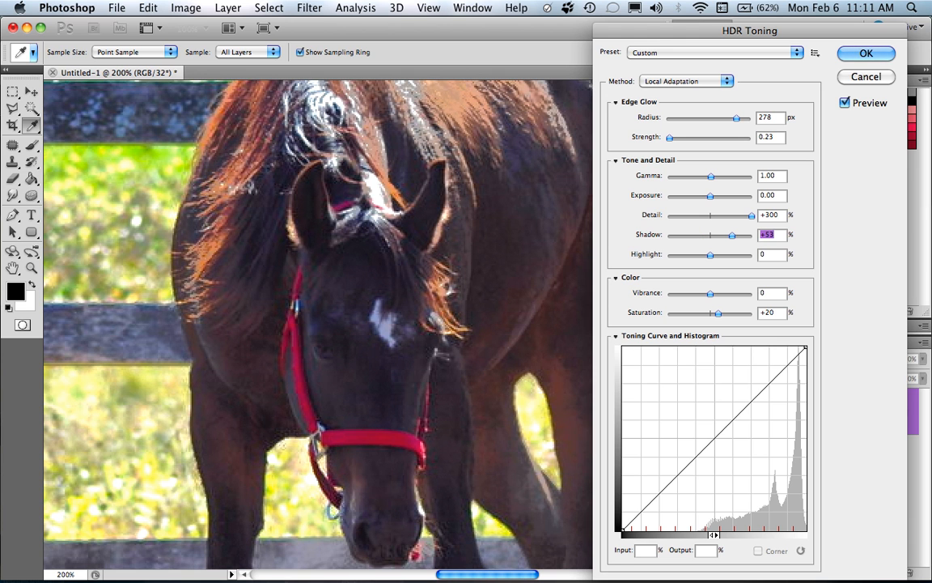
key(super+0)
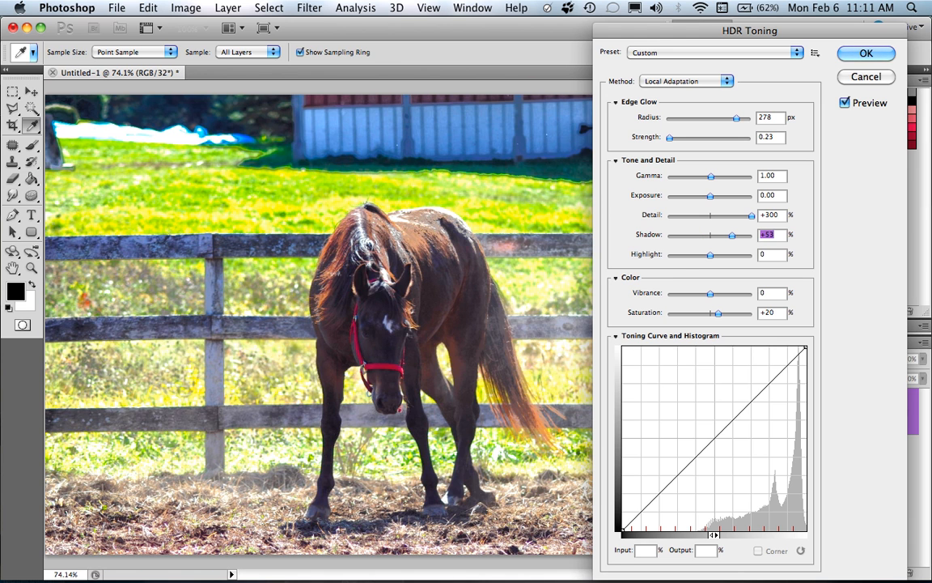
key(Return)
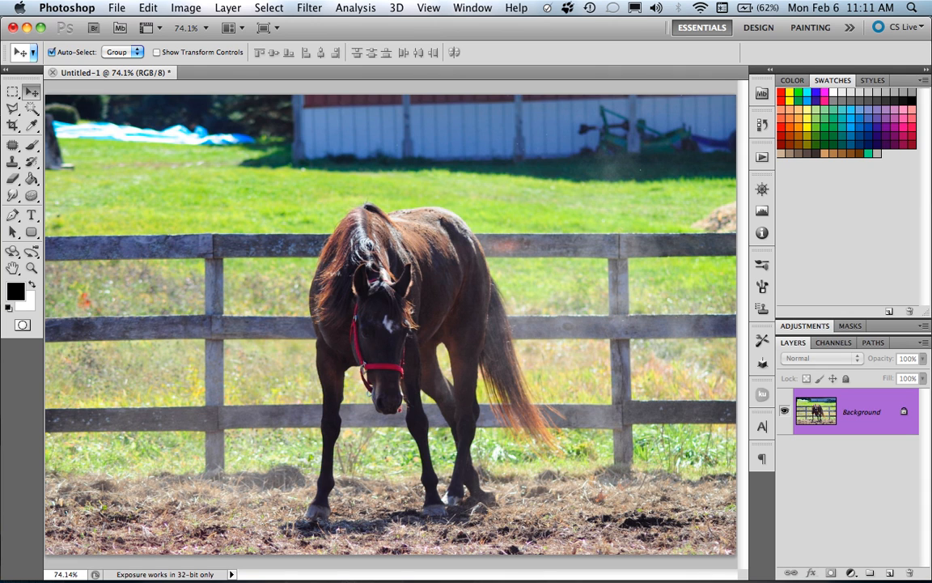
mouse_move(699, 541)
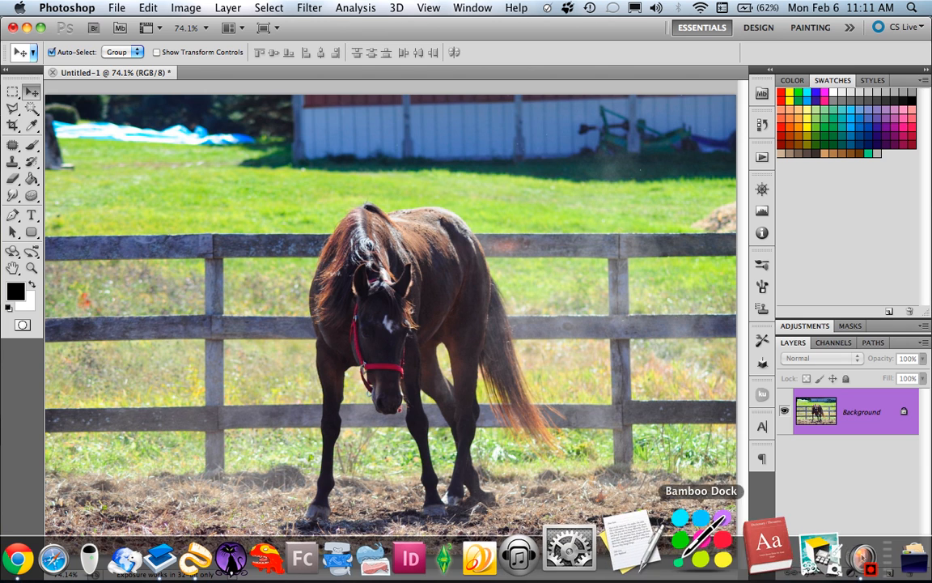